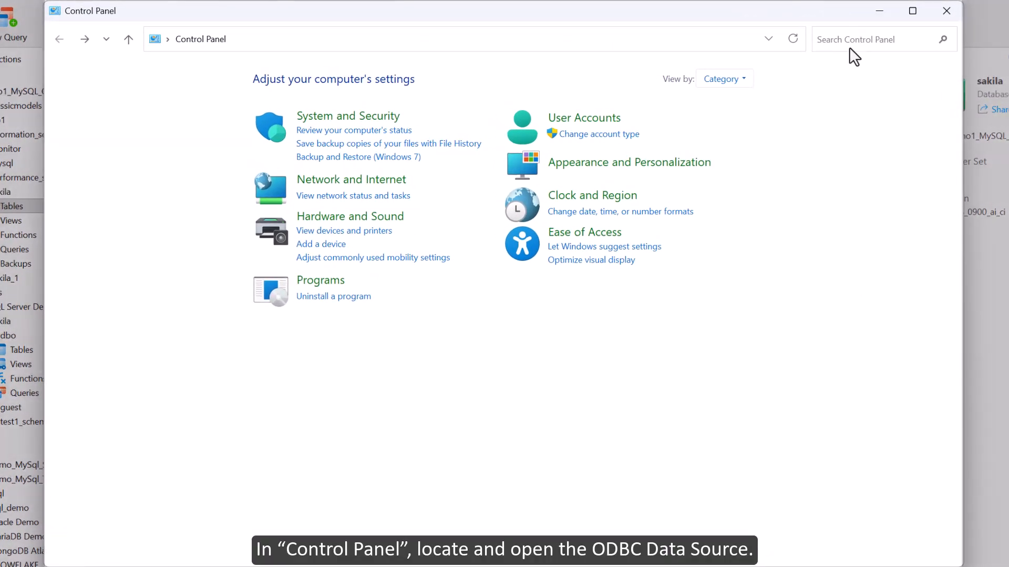
Search the Control Panel for "odbc" and open the 64-bit ODBC data sources setup
click(855, 38)
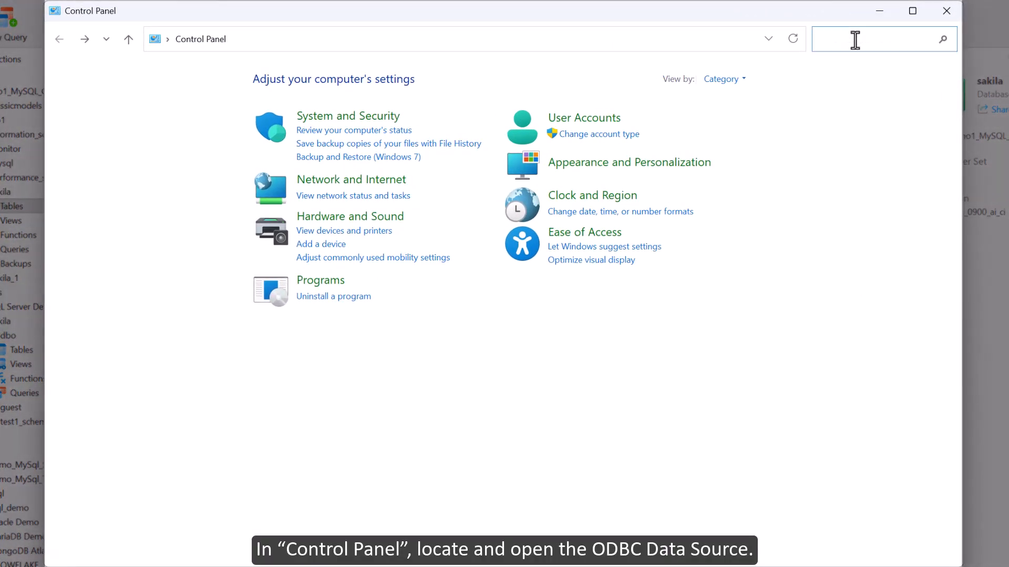
text(o)
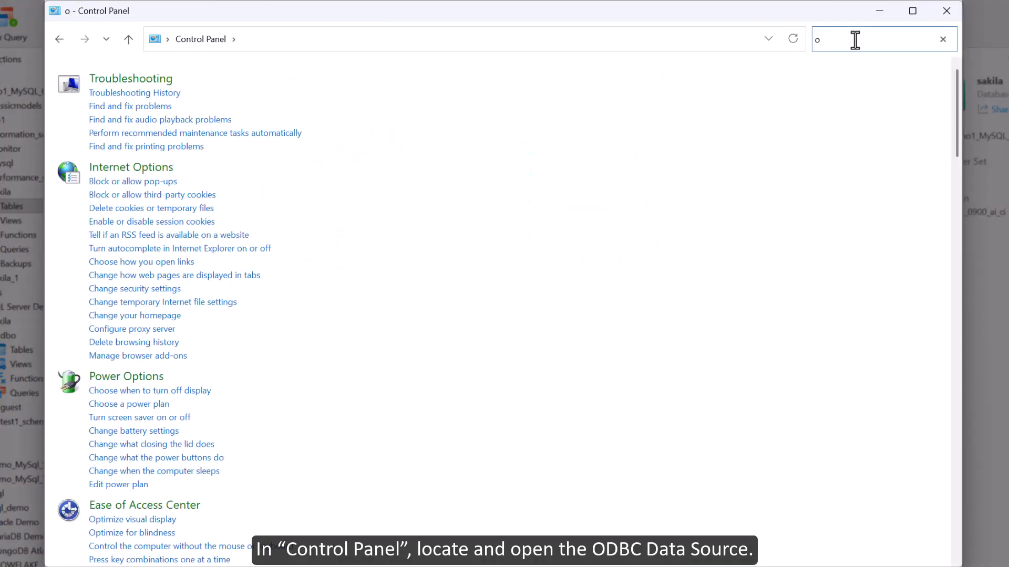
text(dbc)
click(202, 107)
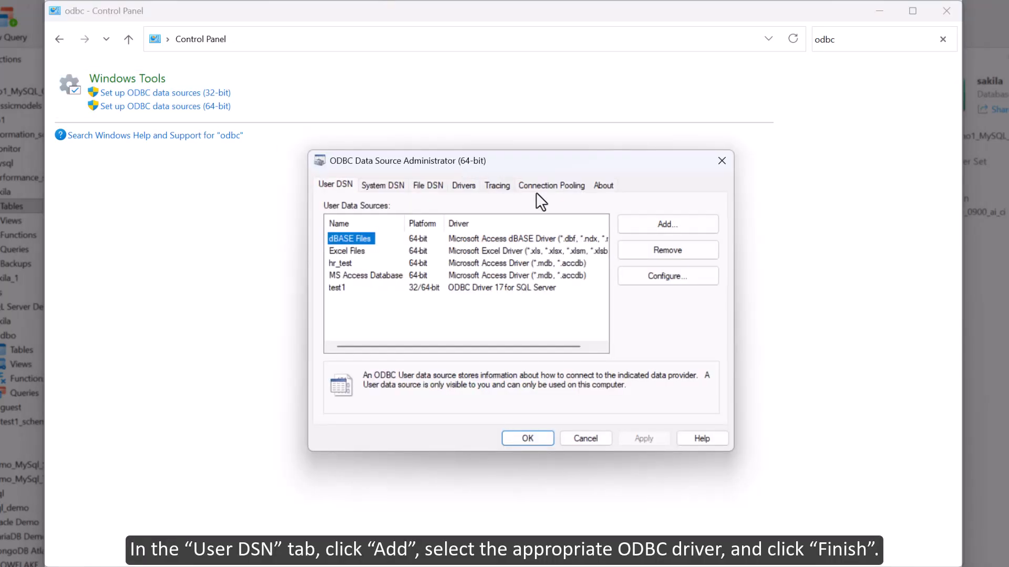
Start adding a user data source that uses ODBC Driver 17 for SQL Server
click(692, 231)
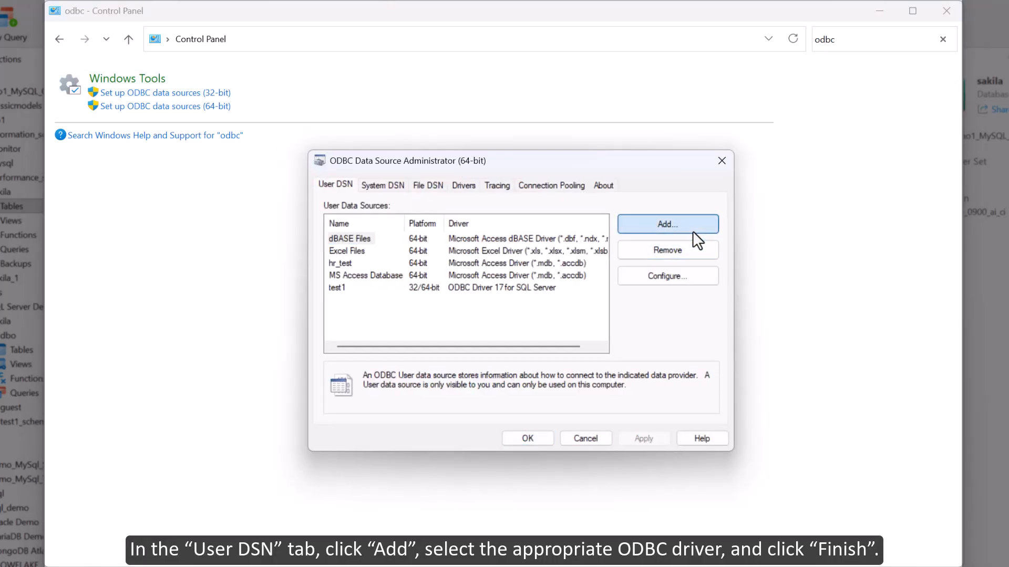
click(581, 304)
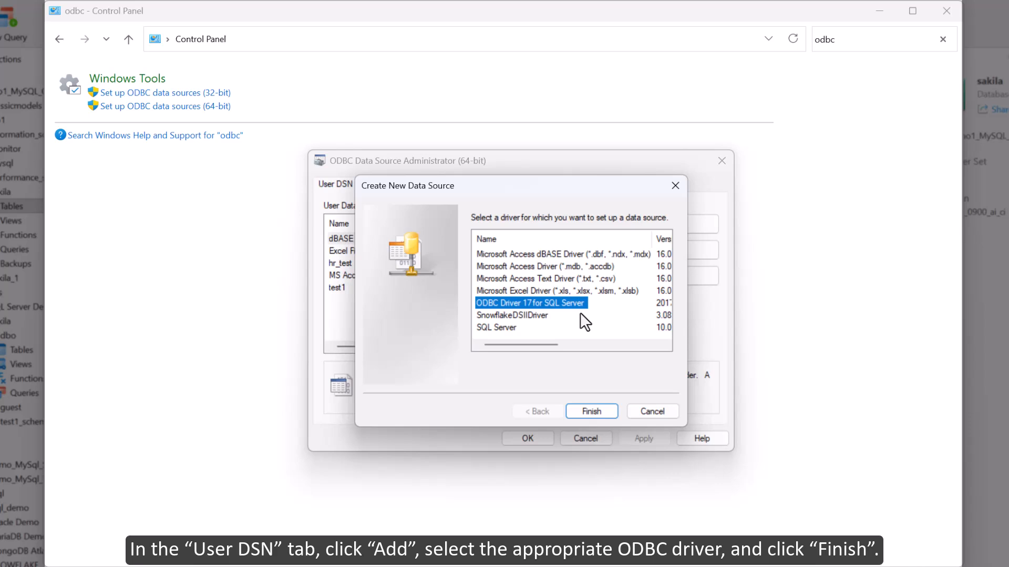
click(591, 411)
Name the data source test2, set its server to test2, and finish creating it with the default settings
text(test2)
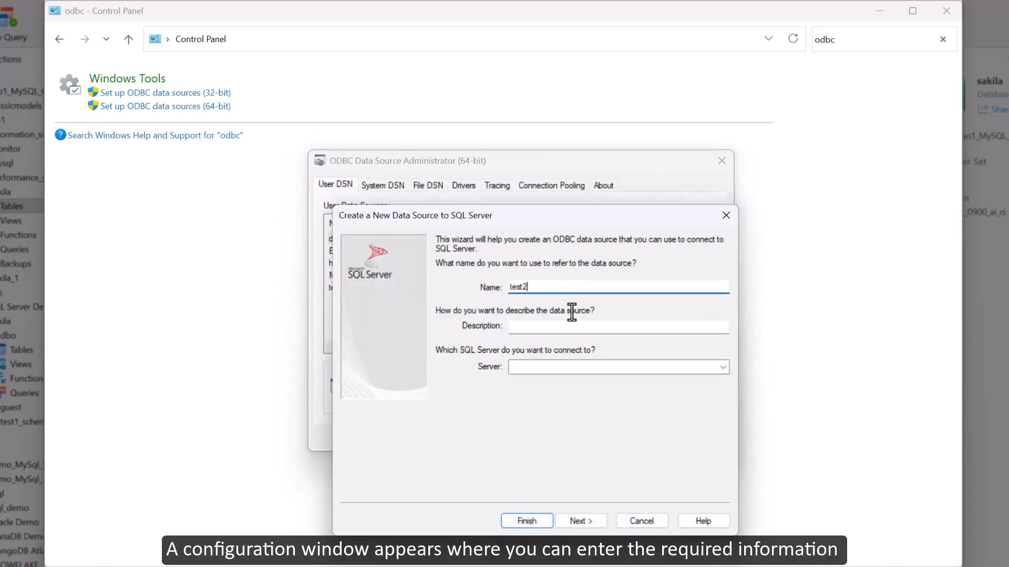
click(578, 368)
text(test2)
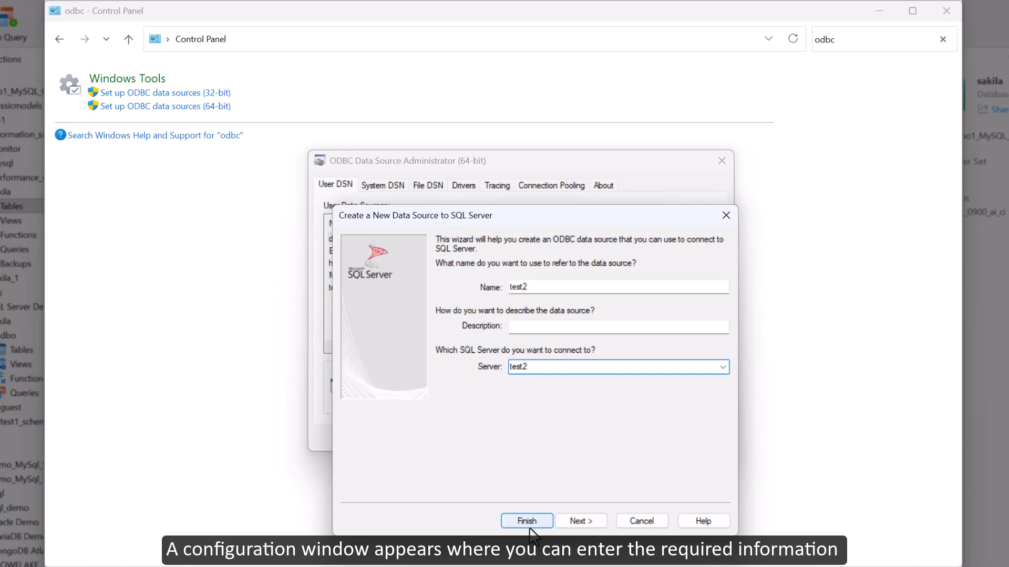
click(528, 521)
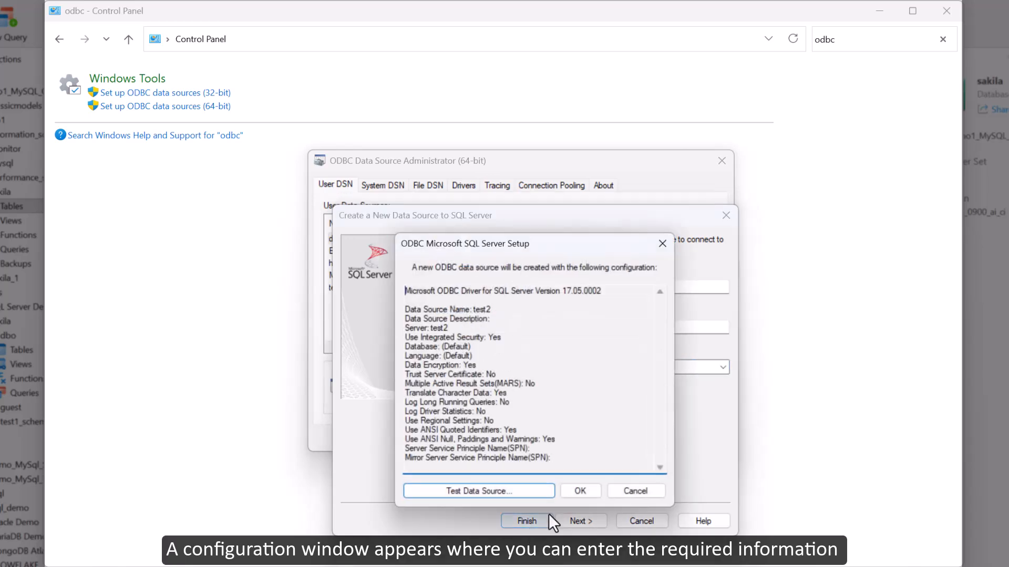
click(578, 493)
click(536, 440)
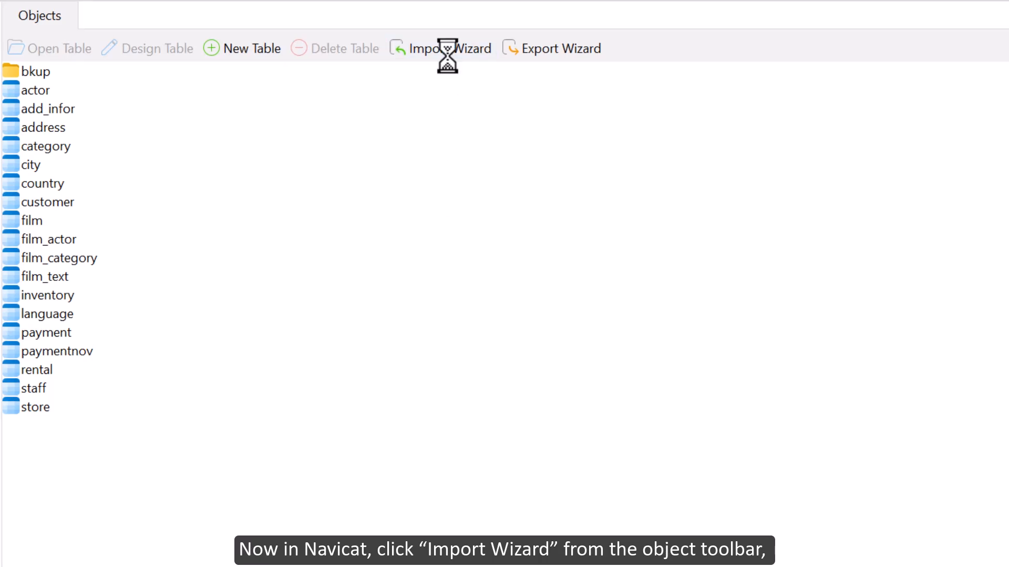
Switch to Navicat, choose the ODBC import type, and add a data source using the Microsoft OLE DB Provider for SQL Server
click(232, 388)
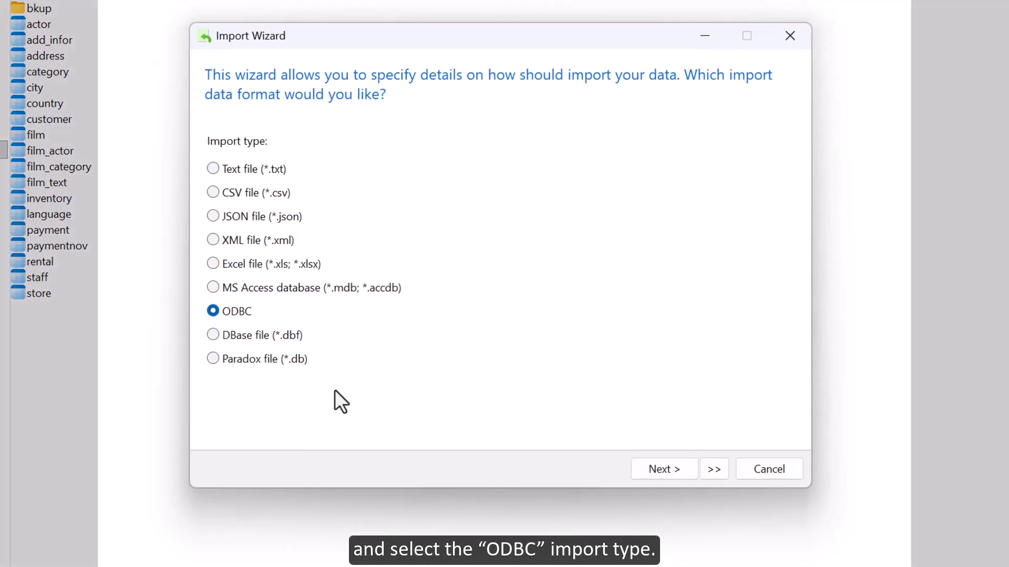
click(662, 469)
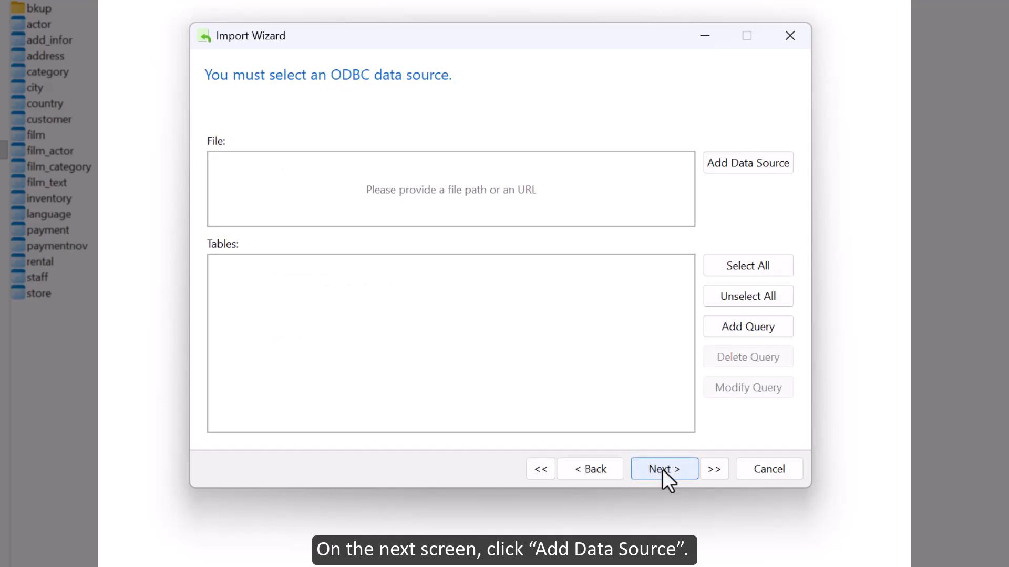
click(719, 165)
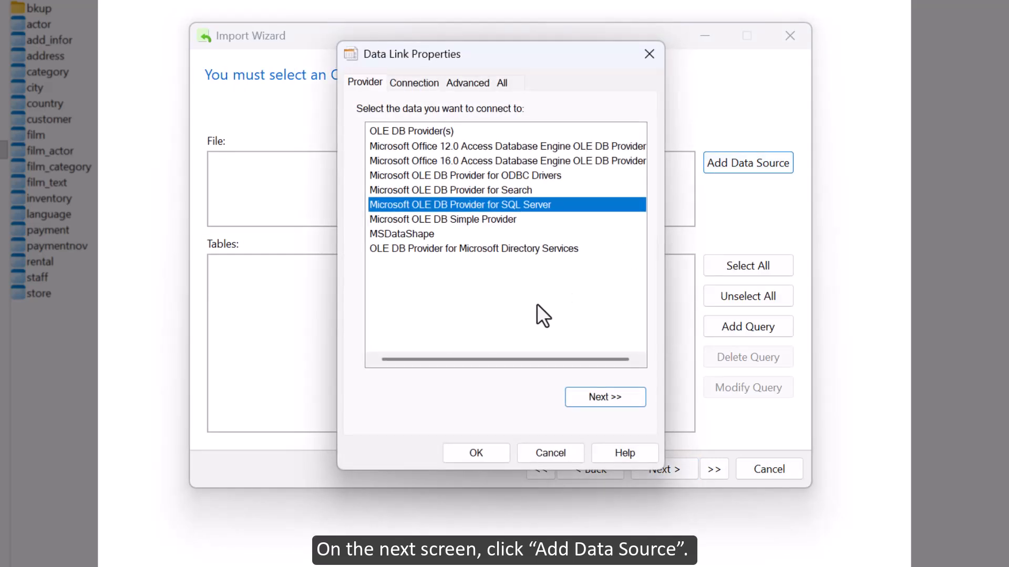
click(524, 175)
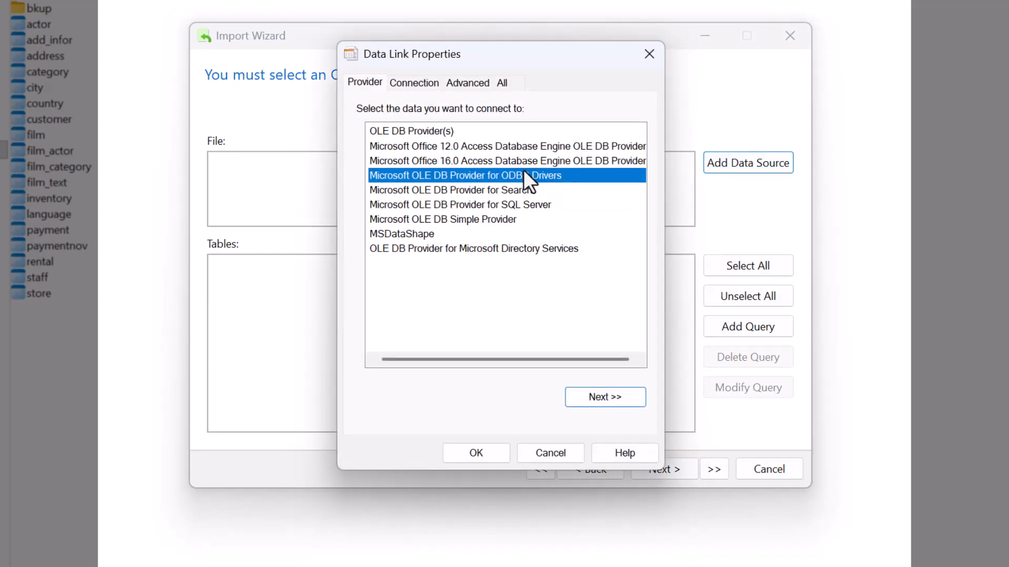
click(529, 205)
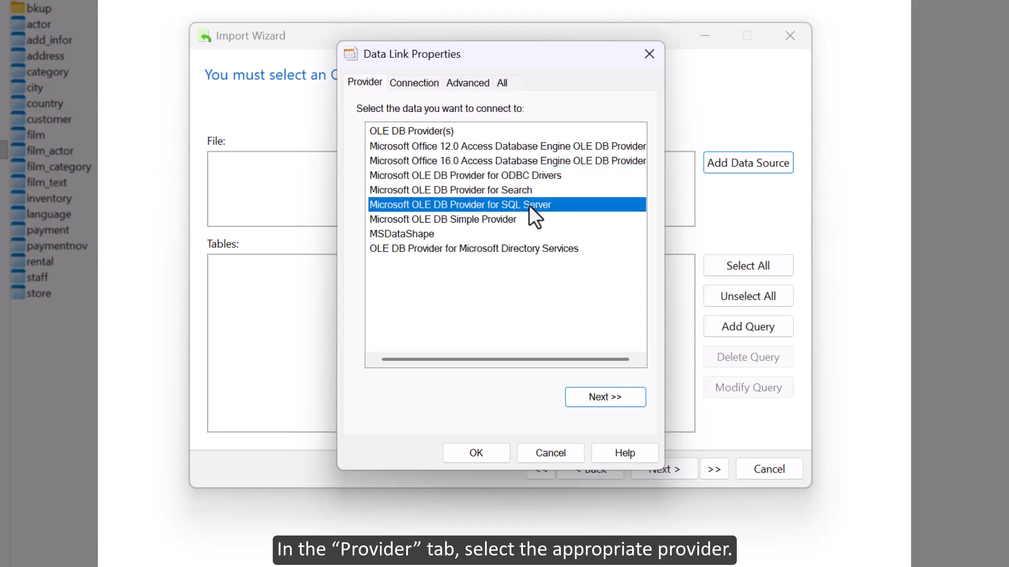
click(594, 397)
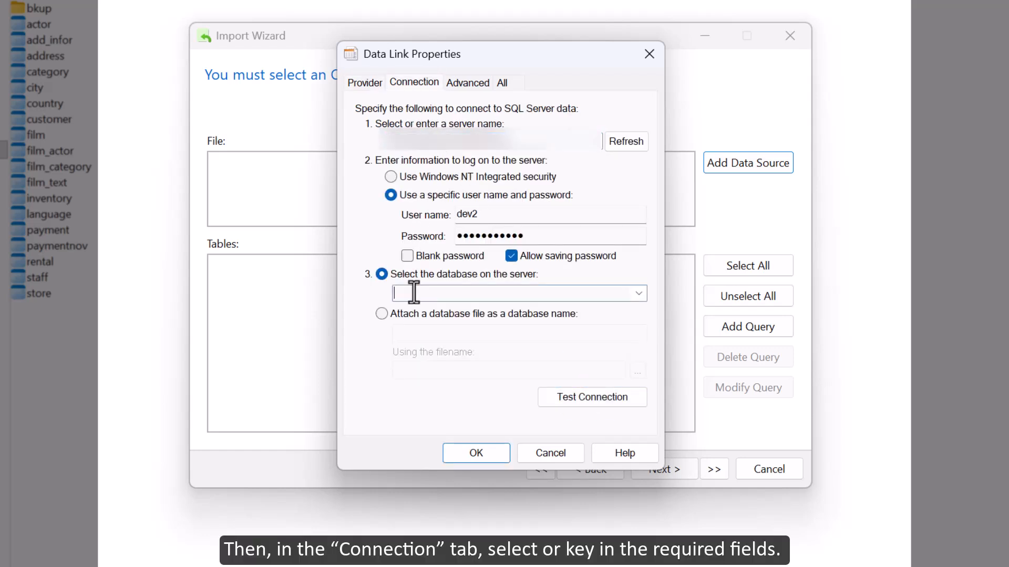
Set the connection's database to sakila, test the connection, and accept the data link properties
click(414, 292)
text(sakila)
click(581, 399)
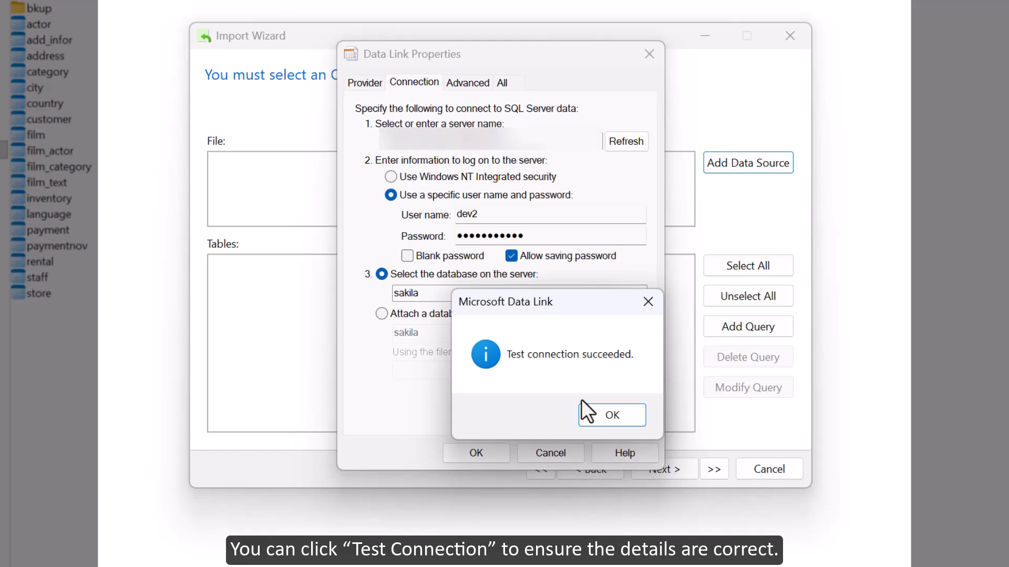
click(609, 417)
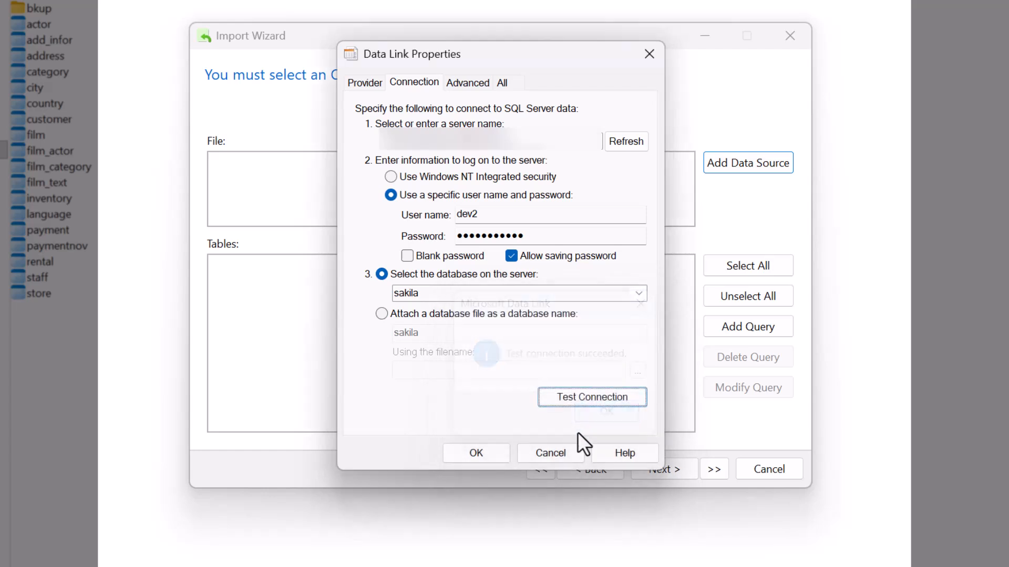
click(476, 453)
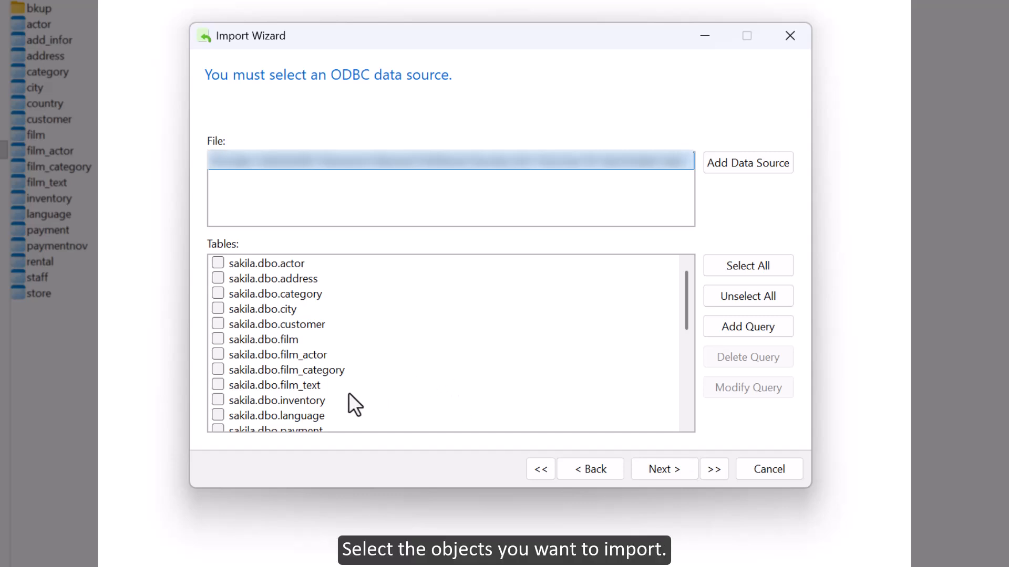
Include sakila.dbo.film_text in the import, add a query named add_info with the copied SQL, and proceed to the target tables
click(589, 383)
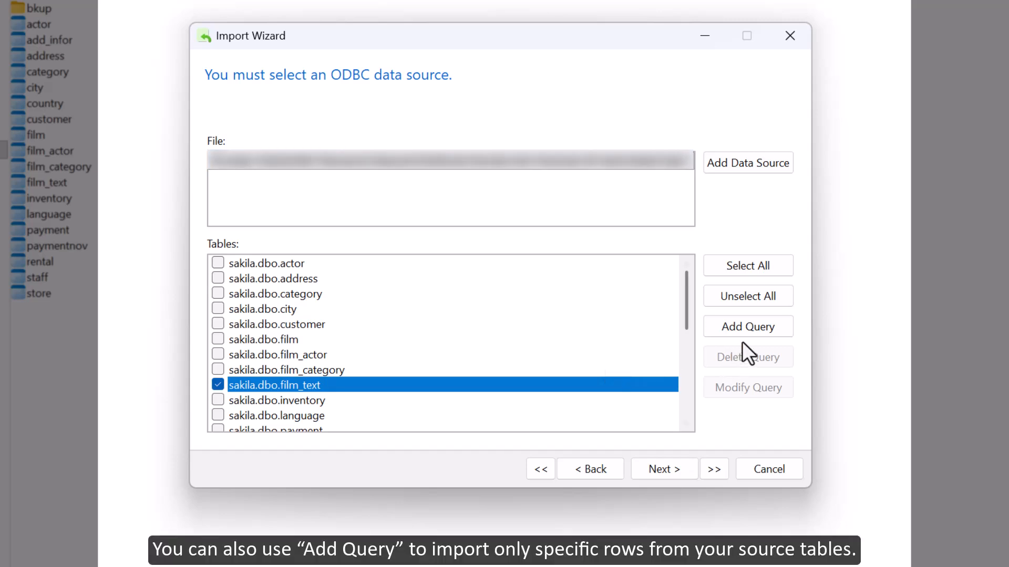
click(748, 326)
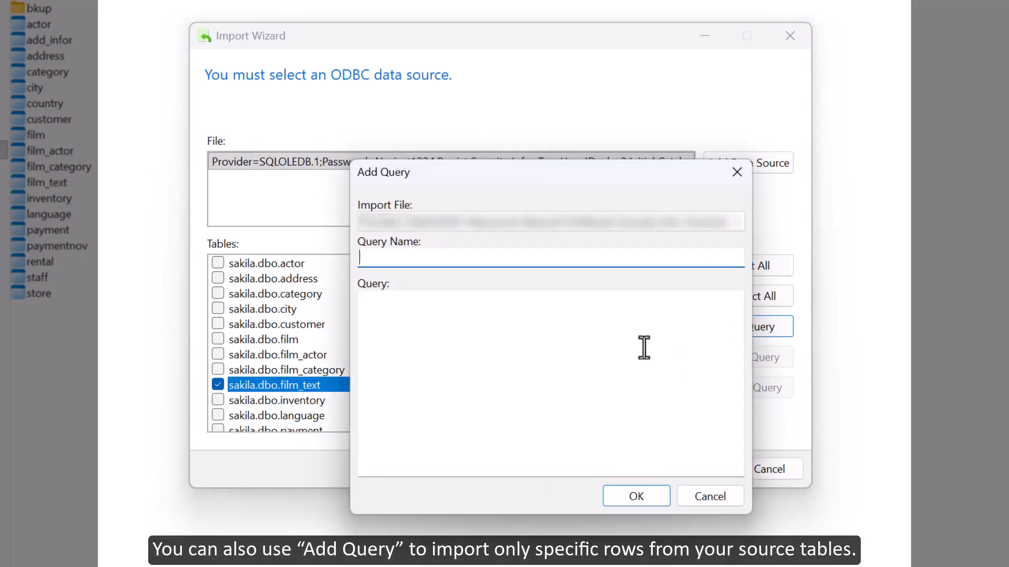
text(add_info)
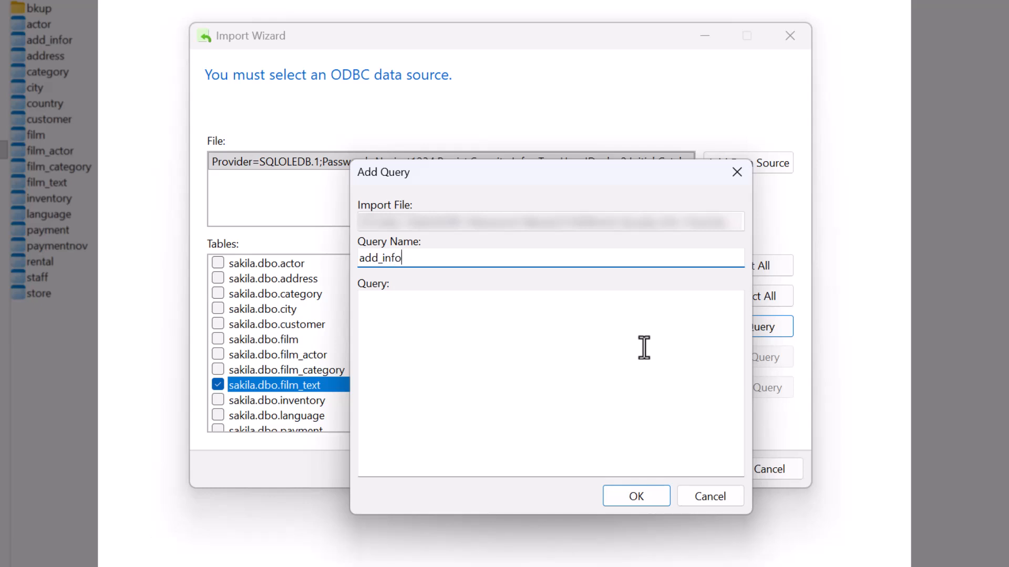
click(644, 347)
text(SELECT 	customer.customer_id, 	address.address FROM 	customer 	INNER JOIN 	address 	ON address.address_id = customer.address_id where customer.customer_id >500)
click(632, 500)
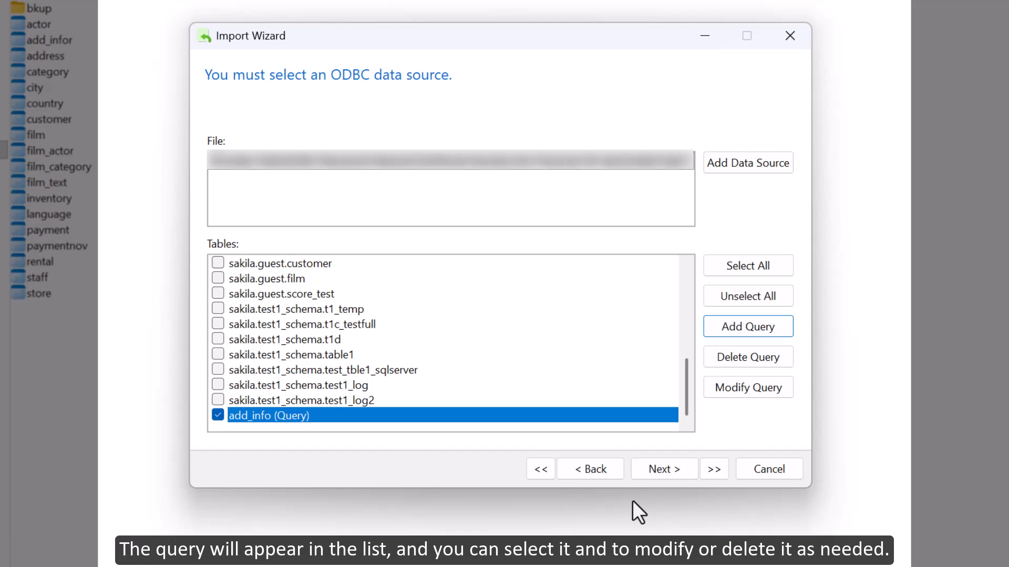
click(497, 413)
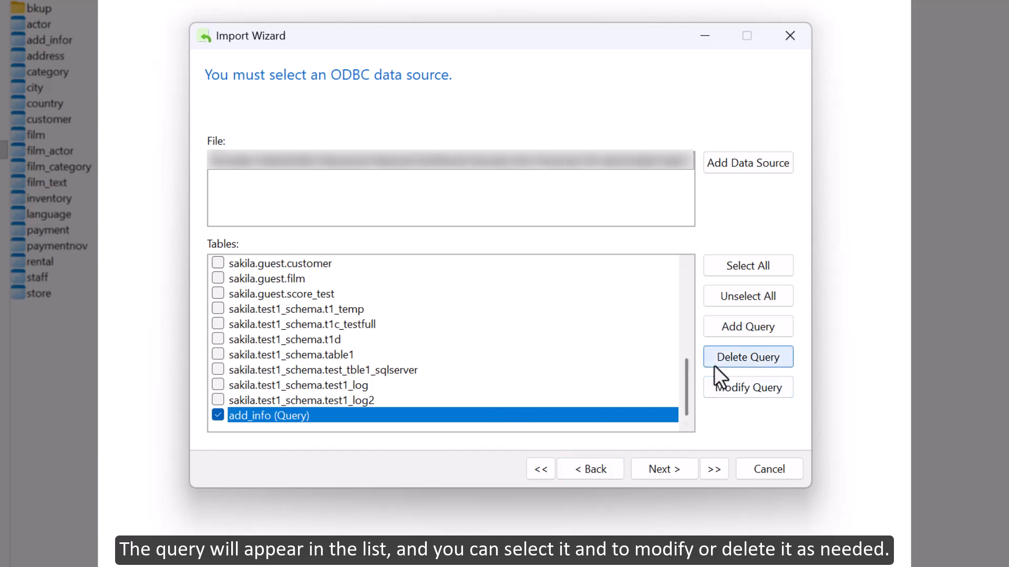
click(680, 467)
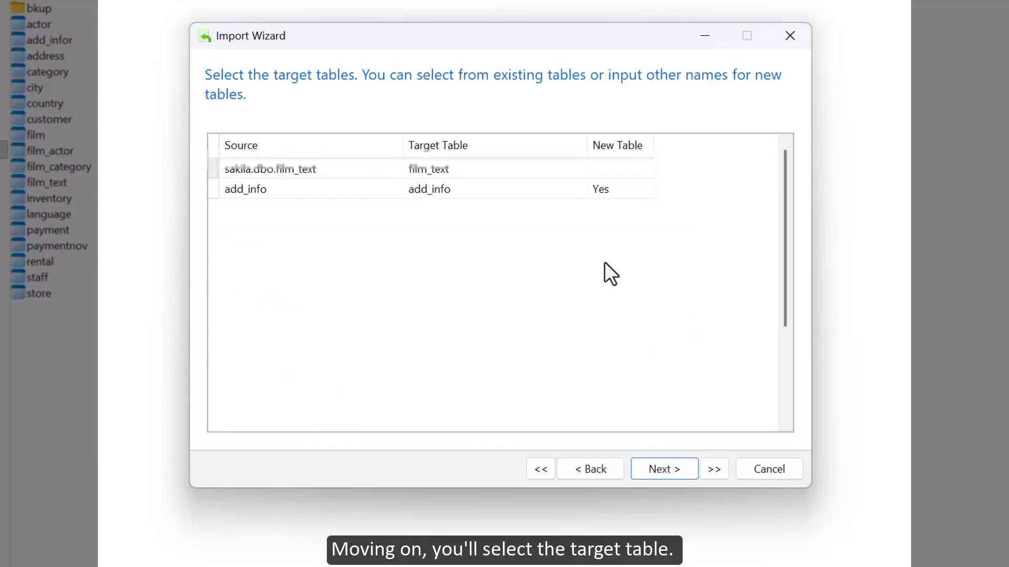
Change the target table for sakila.dbo.film_text to a new table named film_text1
click(576, 170)
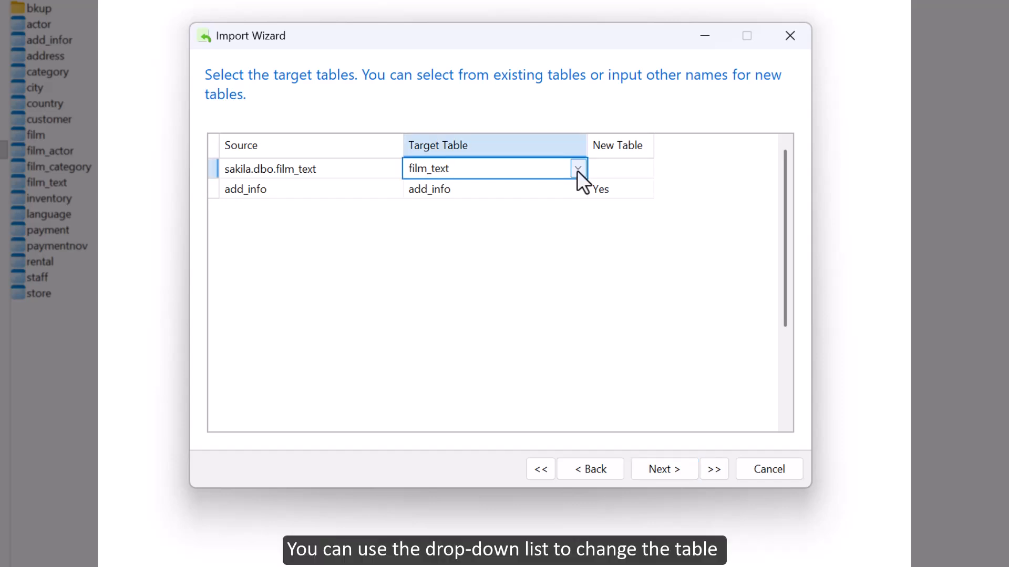
click(577, 170)
click(576, 170)
text(1)
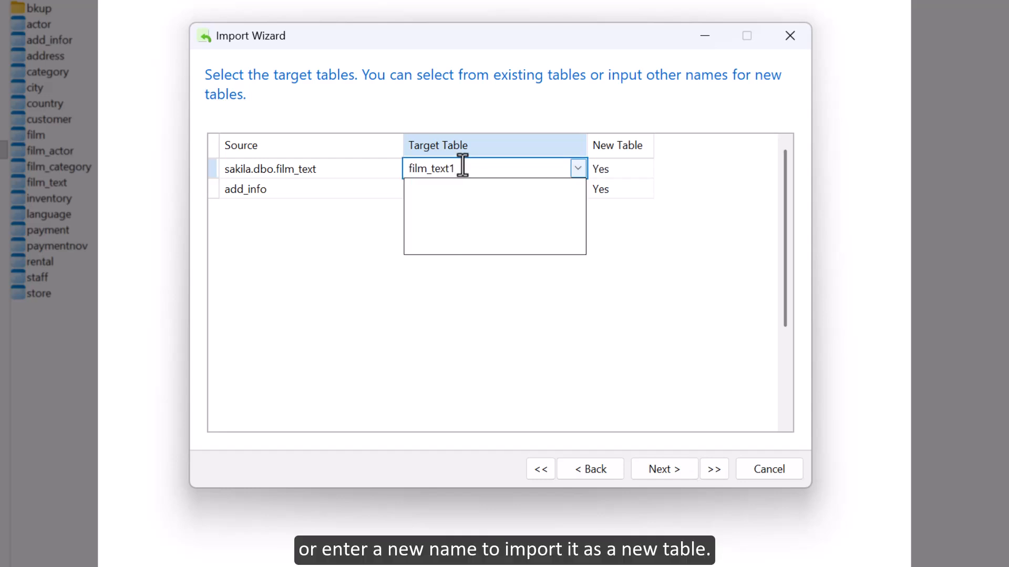
click(648, 230)
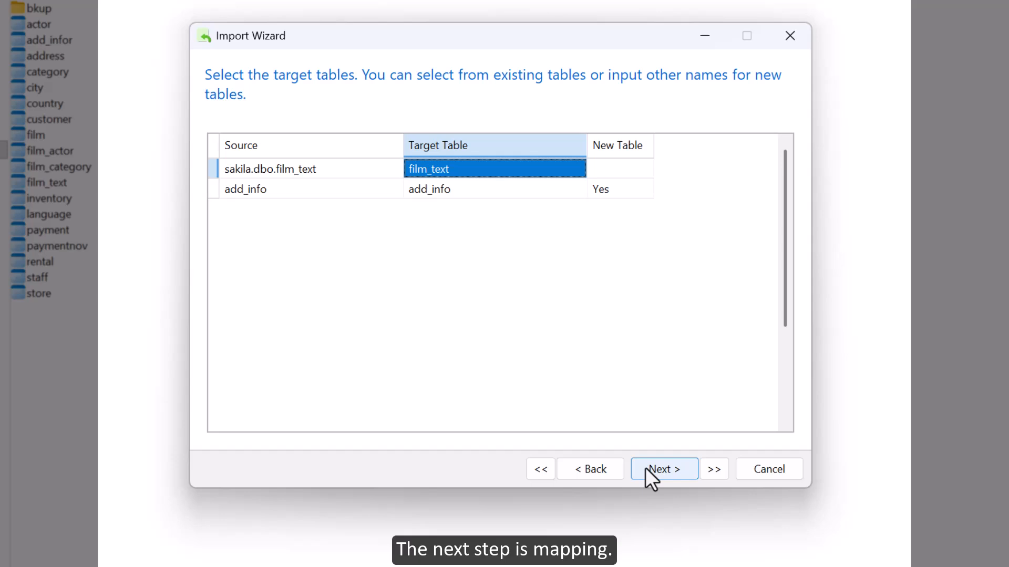
Proceed to the field mappings, review those of the add_info query, and return to the sakila.dbo.film_text source
click(645, 468)
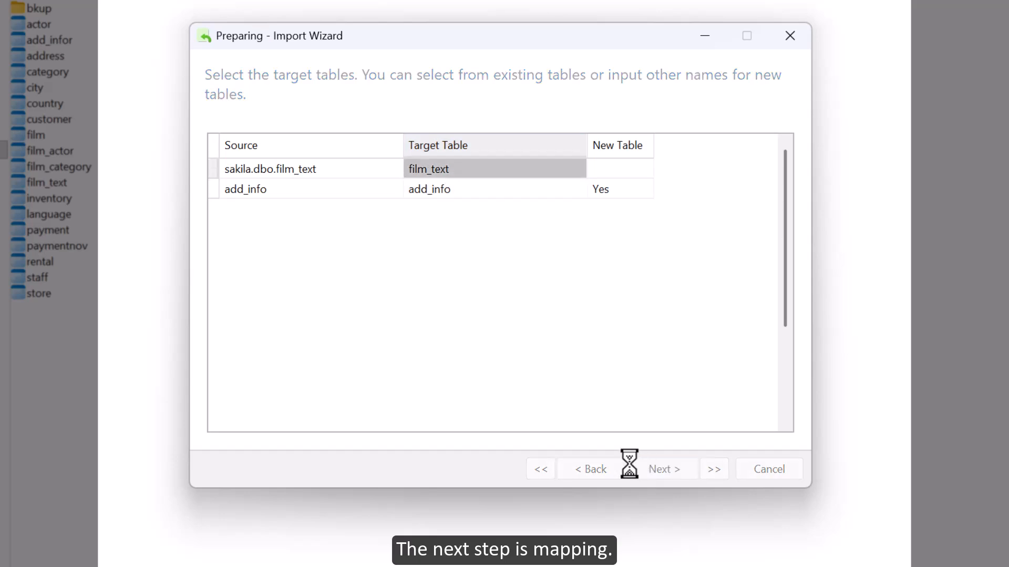
click(787, 140)
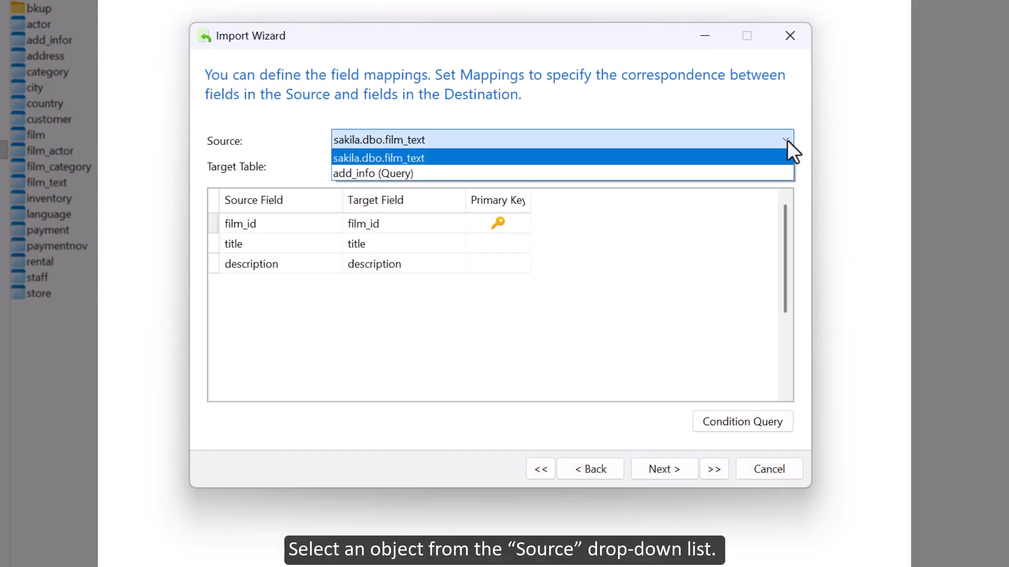
click(768, 172)
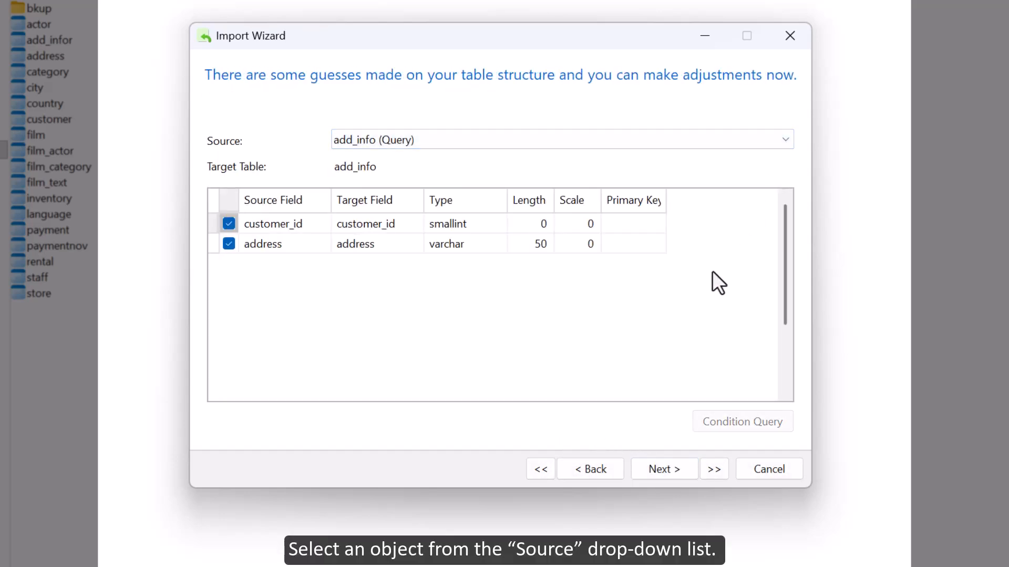
click(783, 141)
click(773, 159)
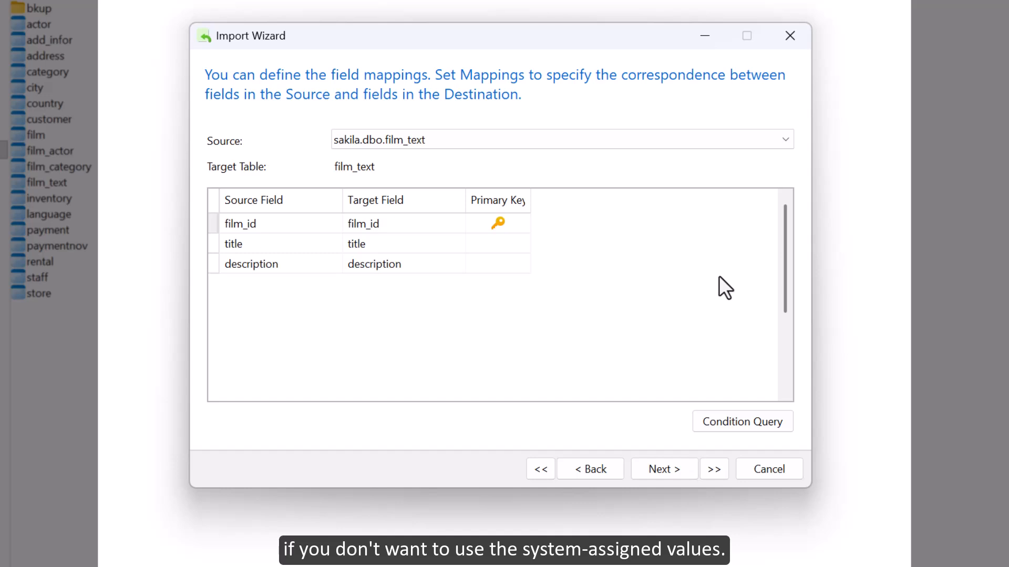
Add the WHERE condition title like 'newr%' to the sakila.dbo.film_text source
click(762, 421)
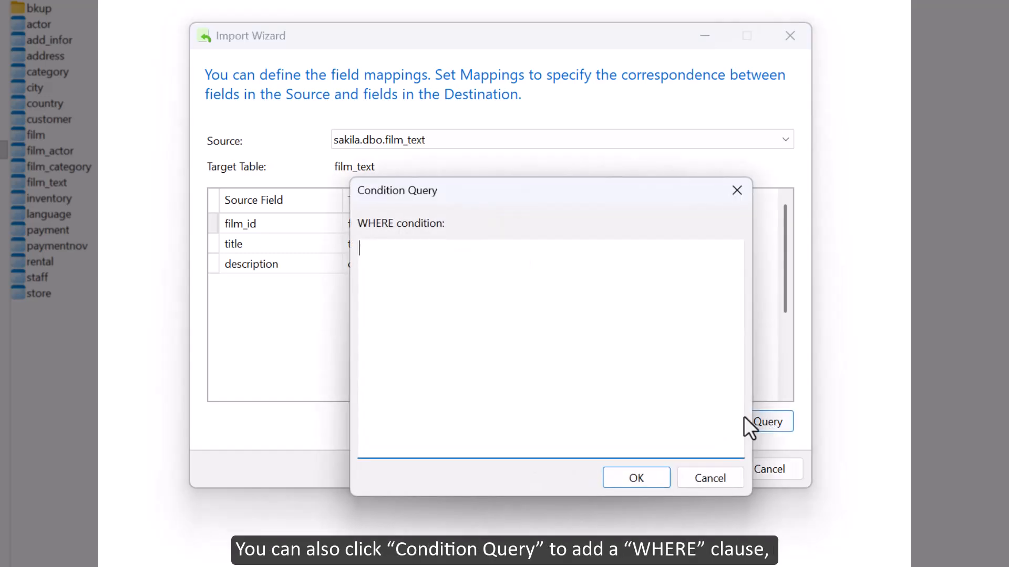
text(title like newr%')
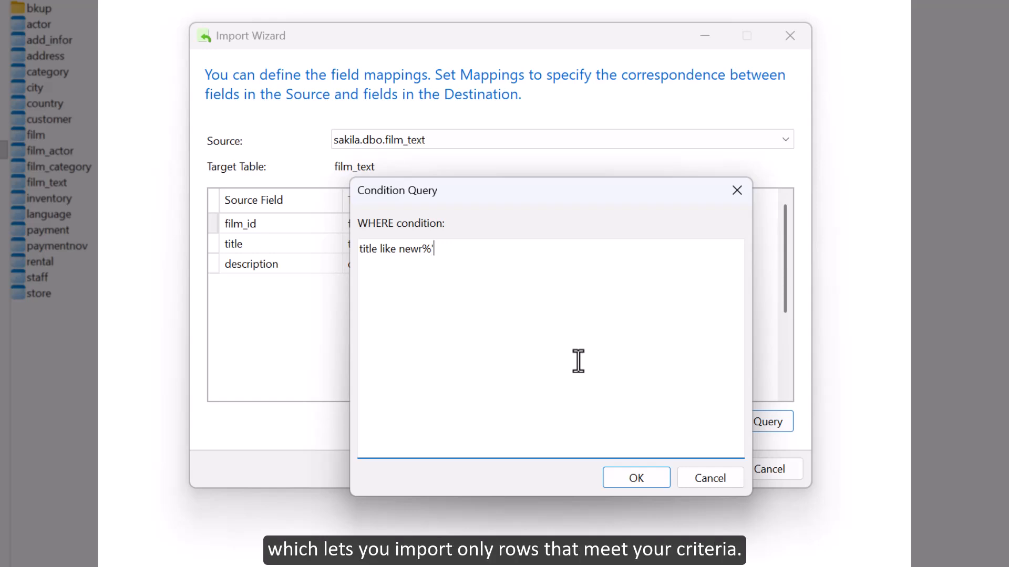
key(Left)
key(Left)
key(Left)
key(Left)
key(Left)
key(Left)
key(Left)
text(')
click(637, 479)
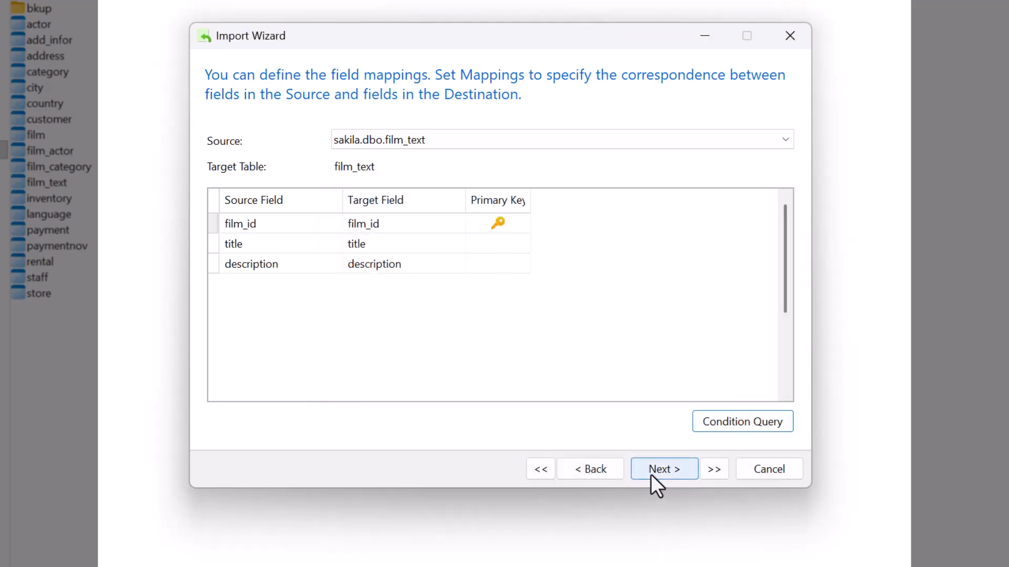
Review the available import modes with Append selected, and return to the field mappings
click(651, 473)
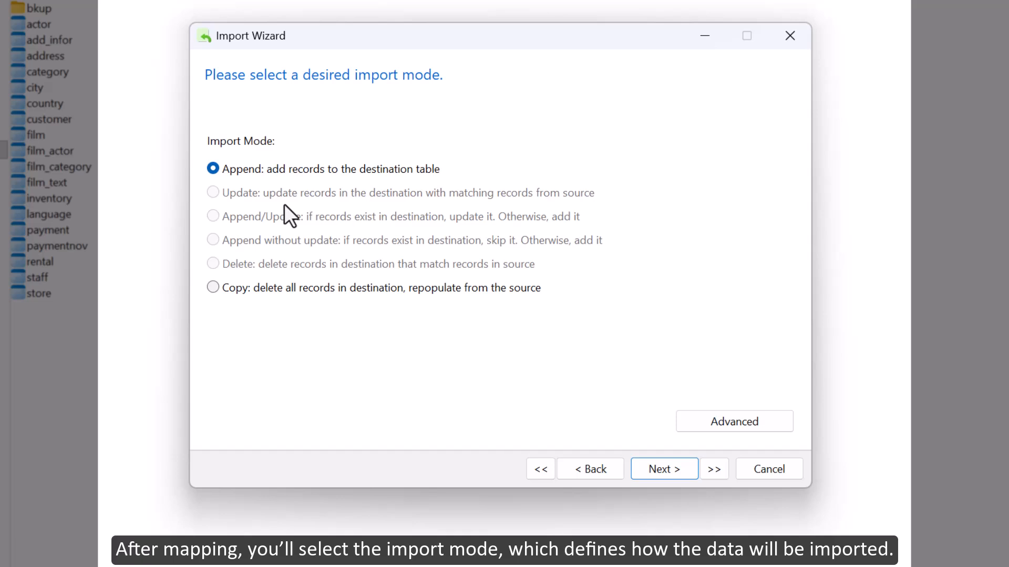
click(252, 176)
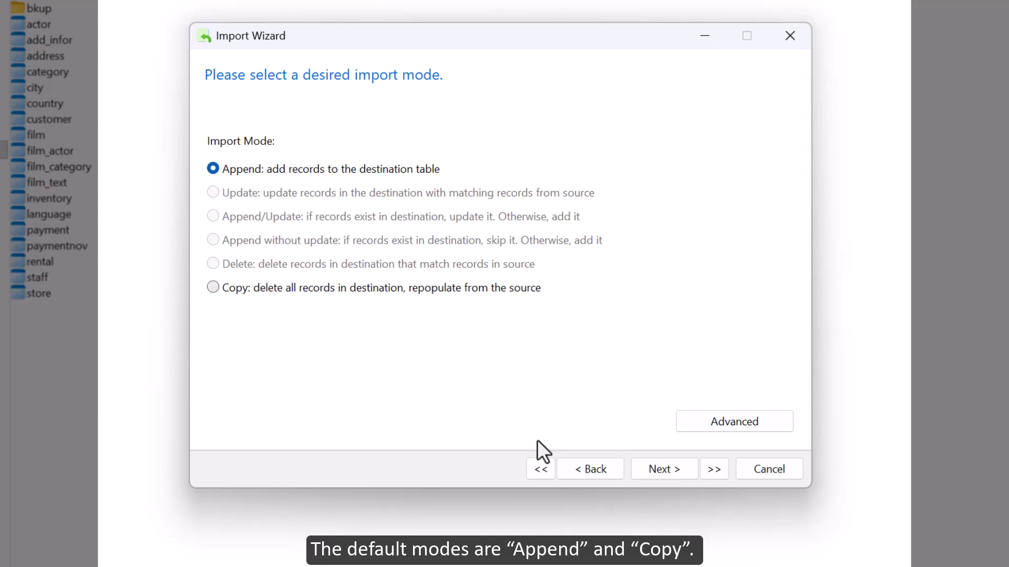
click(577, 465)
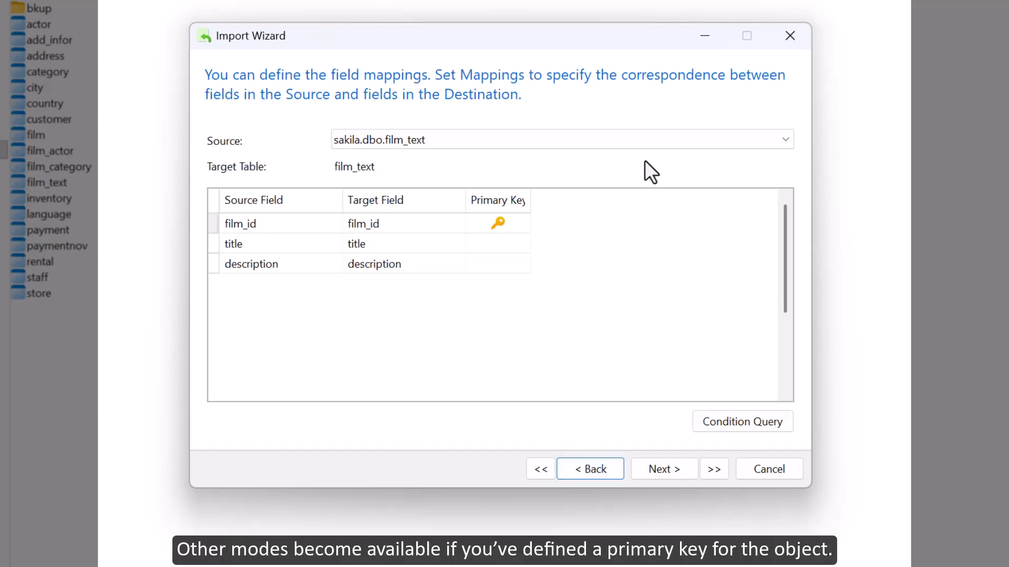
Set customer_id as the primary key in the add_info query's field mappings, and proceed to the import mode selection
click(645, 144)
click(627, 171)
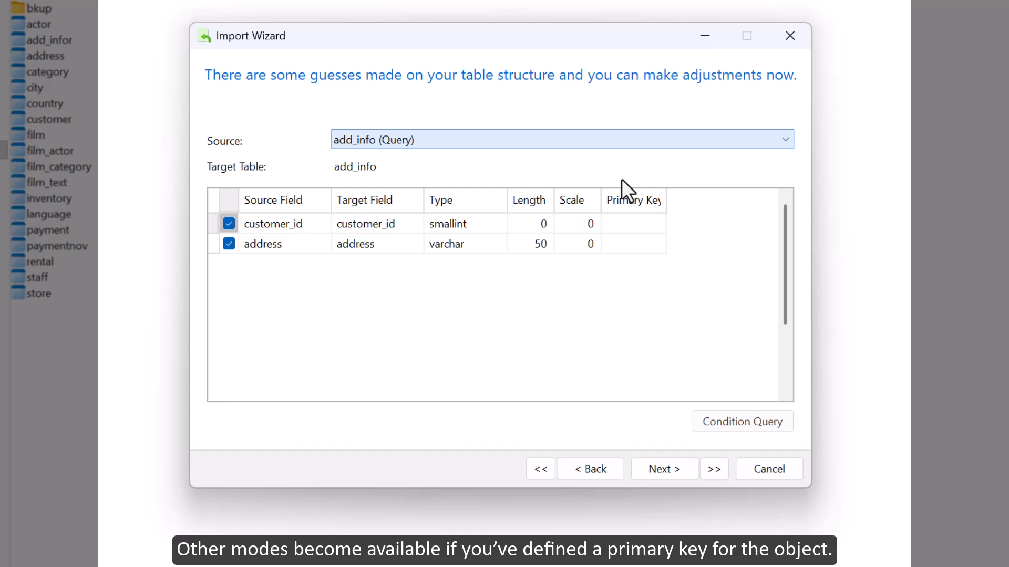
click(628, 224)
click(661, 468)
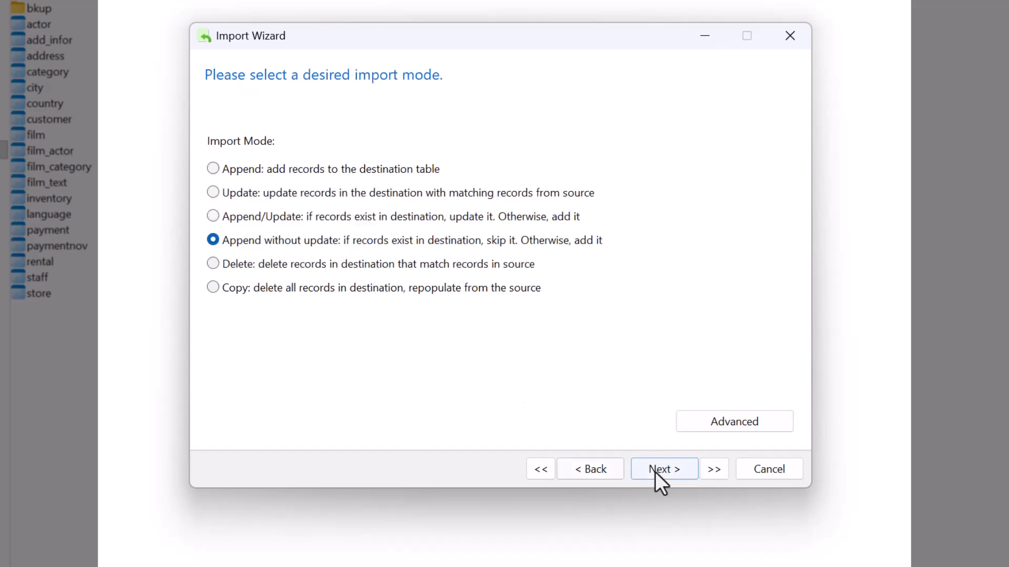
Include unique keys, indexes and foreign keys in the advanced import options, and proceed to the final wizard page
click(717, 426)
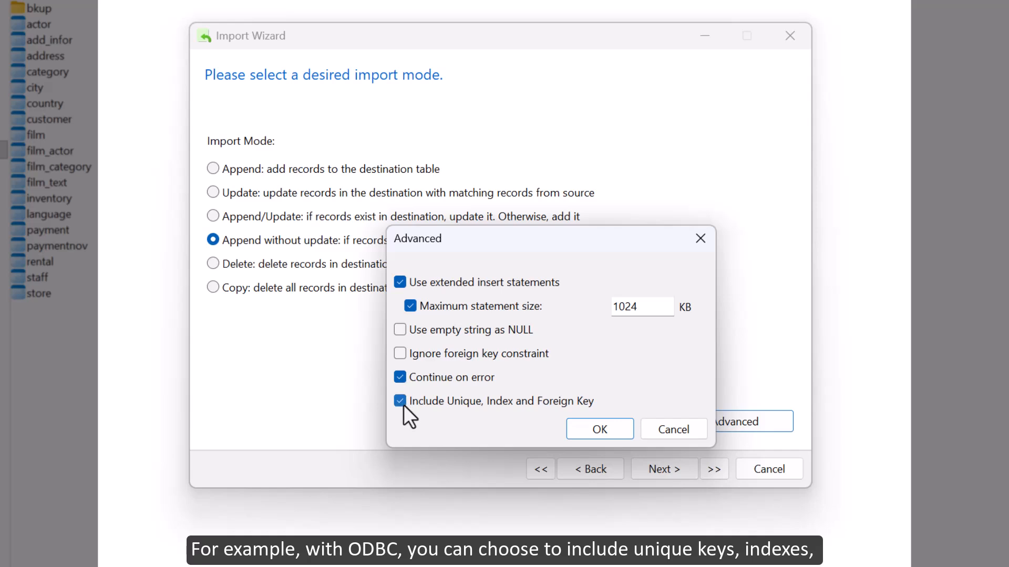
click(600, 430)
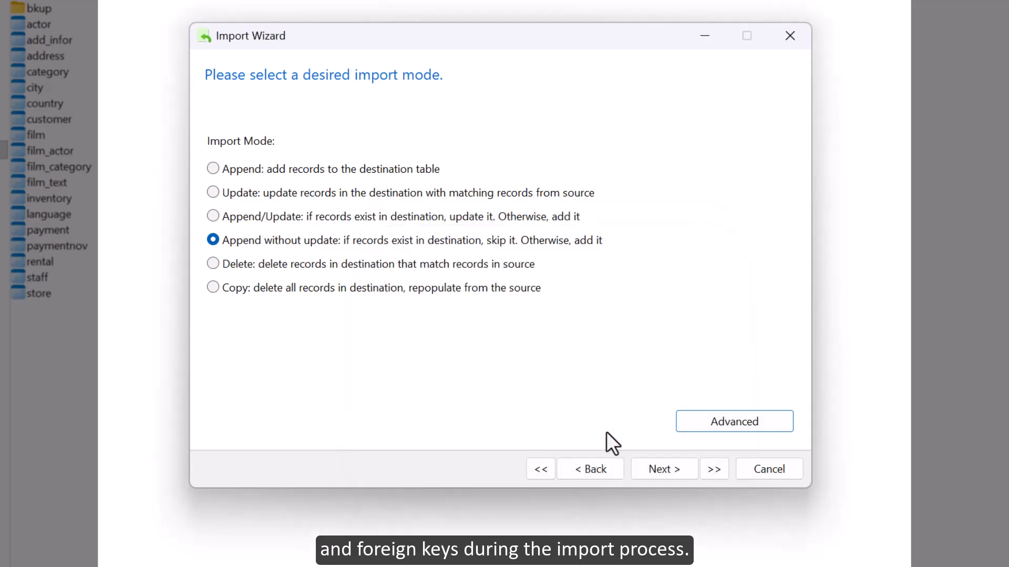
click(660, 473)
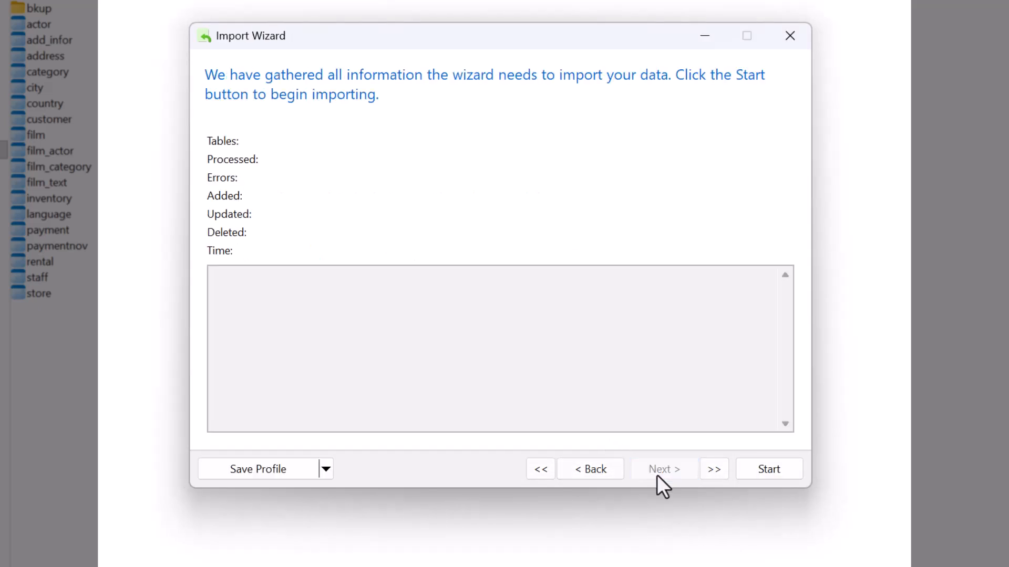
Save the import settings as a profile named odbc21, run the import, and close the wizard
click(283, 468)
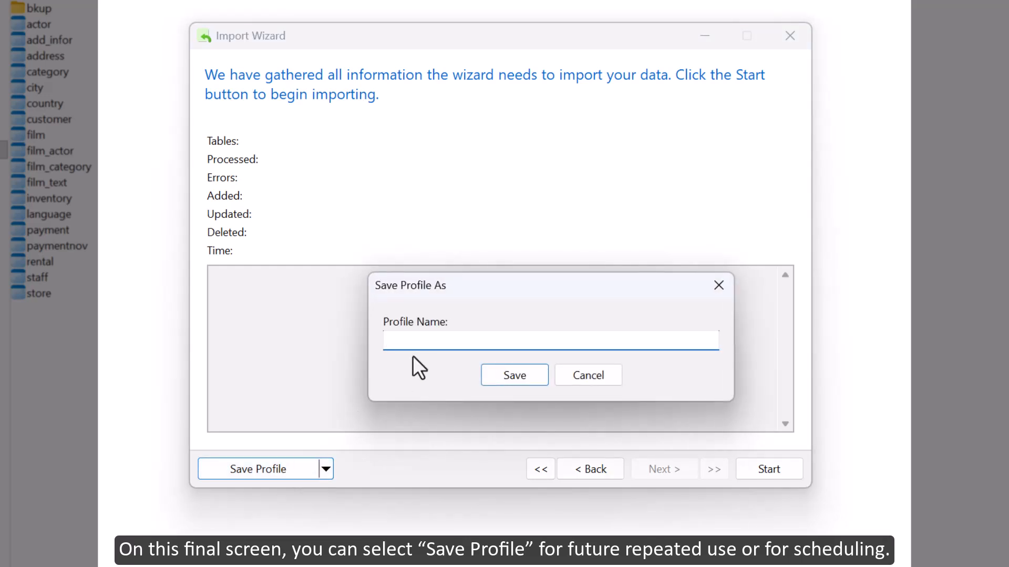
text(odbc21)
click(500, 380)
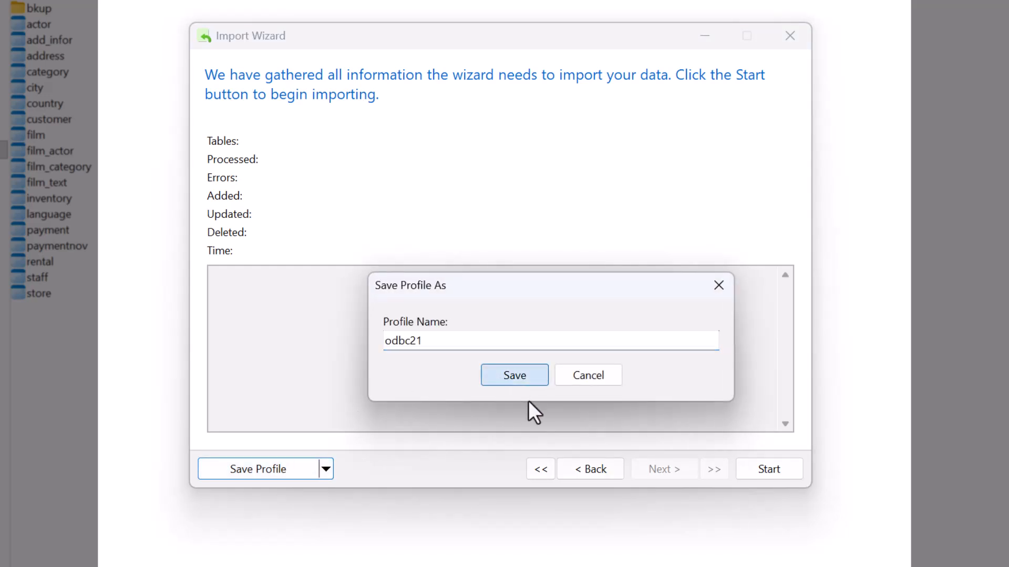
click(754, 475)
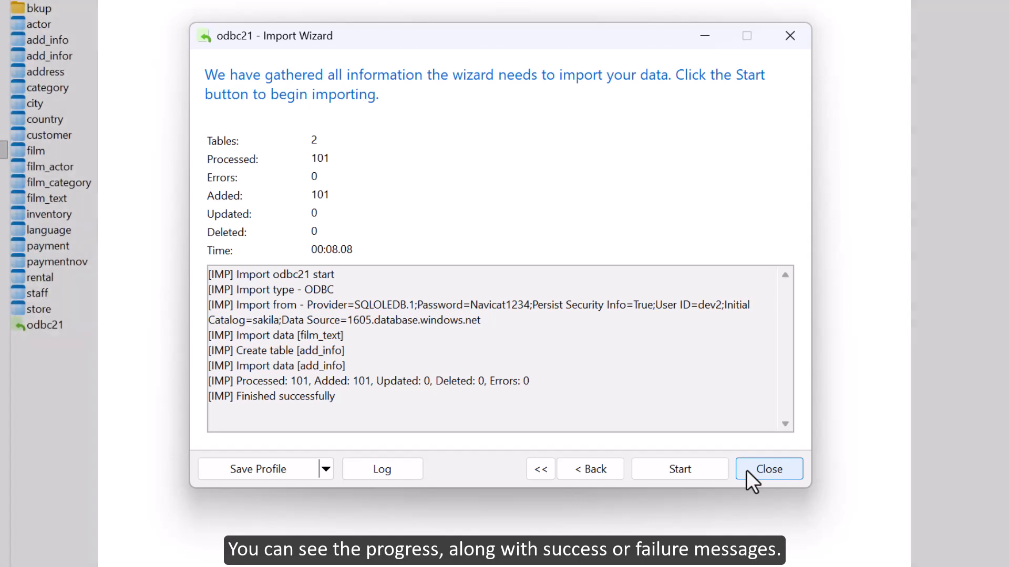
click(754, 476)
Open the saved odbc21 profile, skip to its final page, rerun the import without adjustments, and close the wizard
double_click(99, 353)
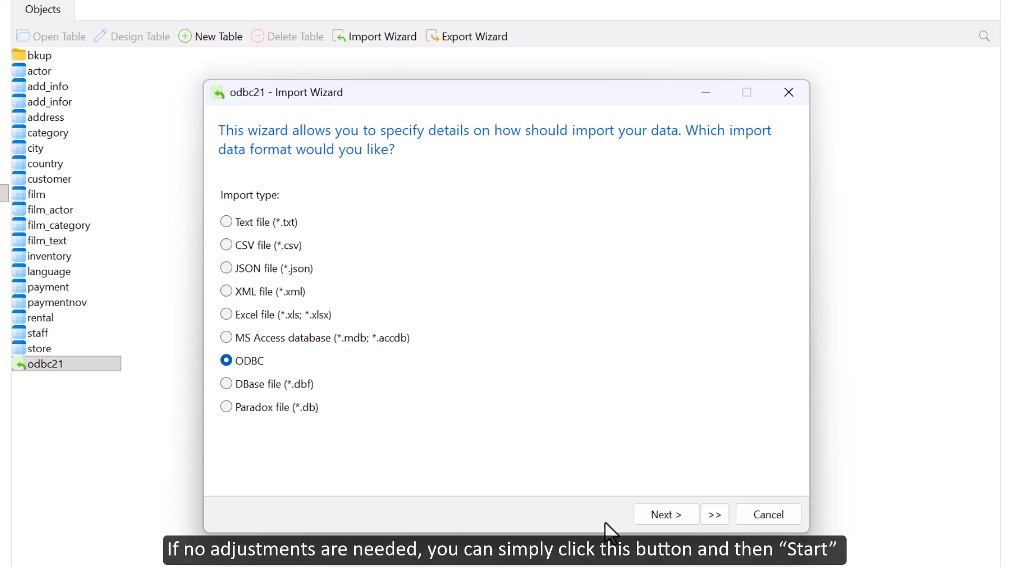
click(711, 522)
click(760, 518)
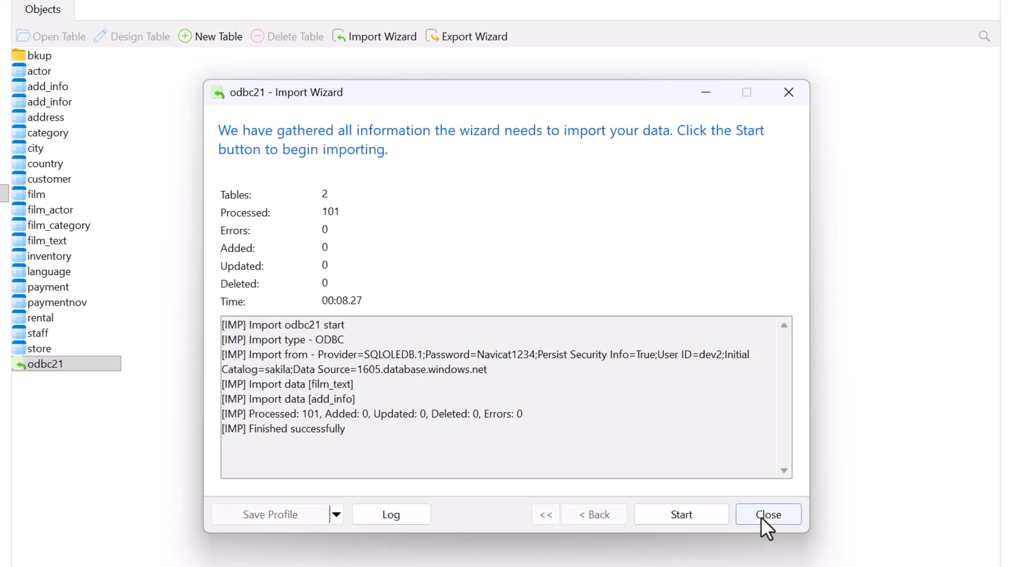
click(761, 517)
Open the film_text table and filter its records to those whose title contains newr
double_click(59, 241)
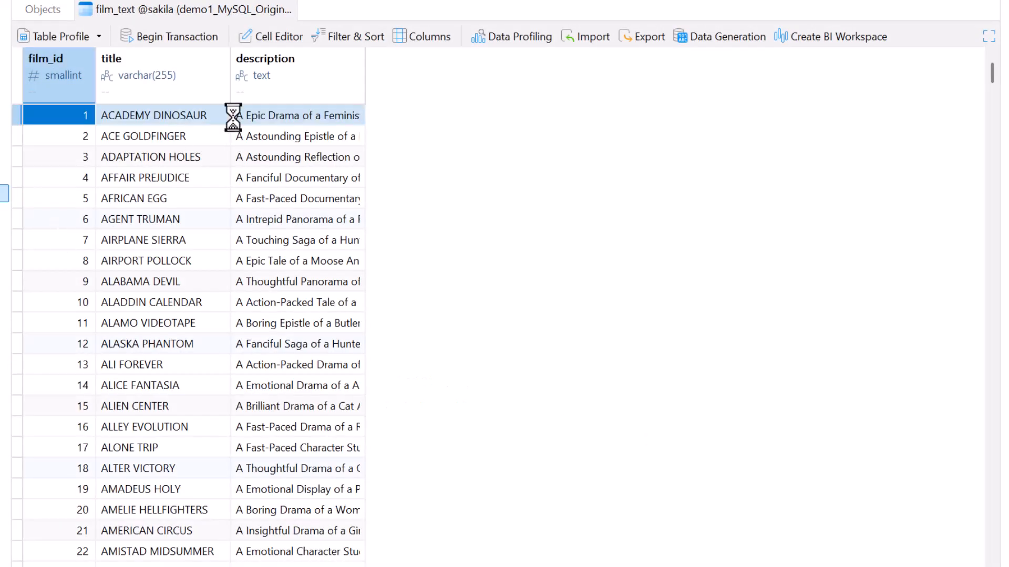
click(347, 36)
click(50, 85)
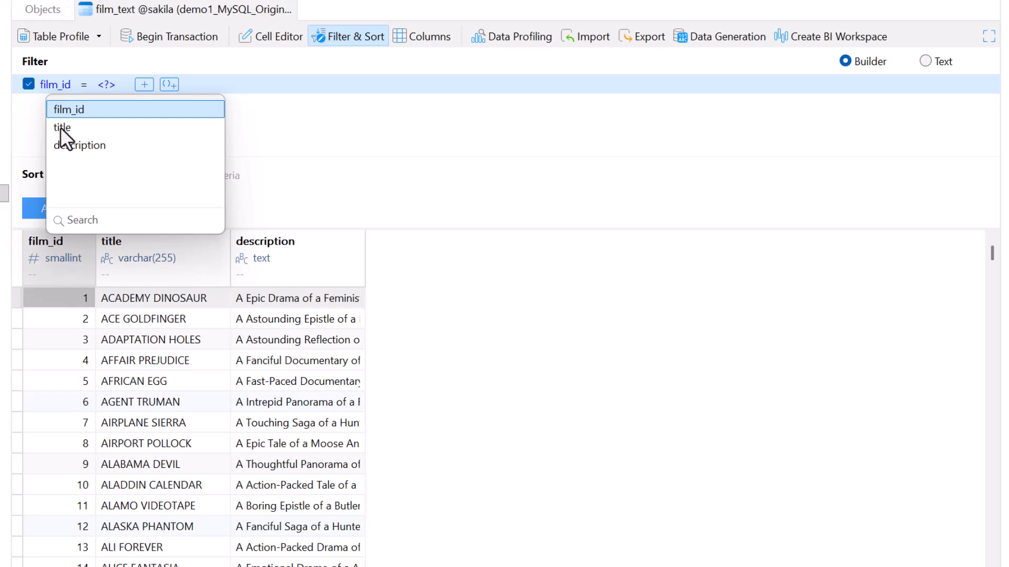
click(61, 127)
click(119, 84)
text(newr)
click(270, 365)
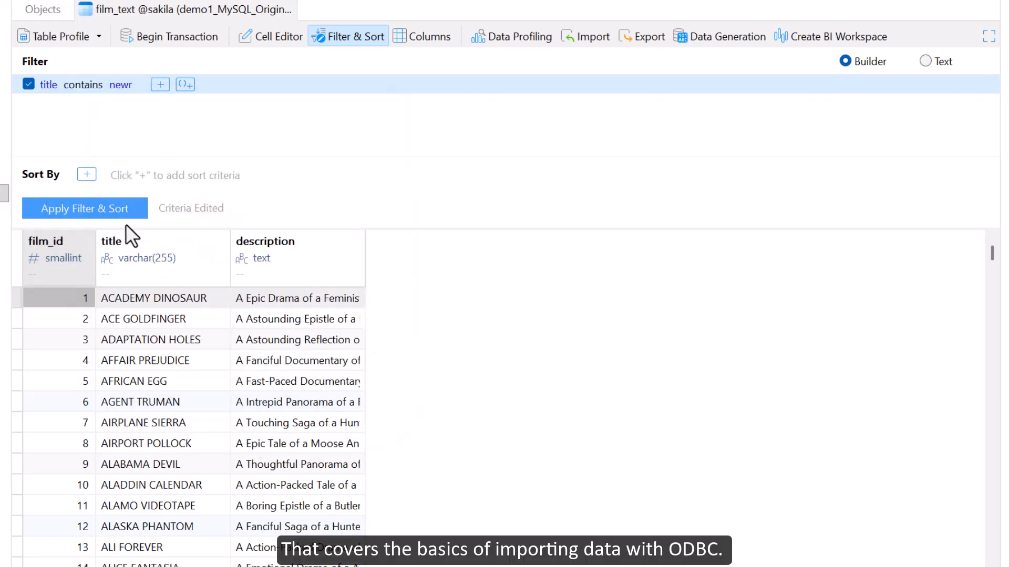
click(90, 208)
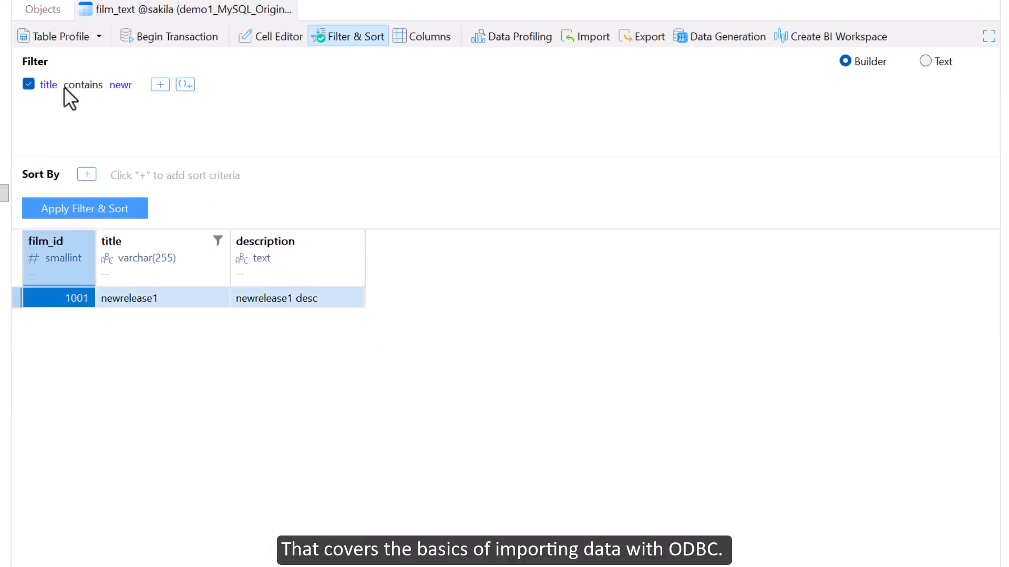